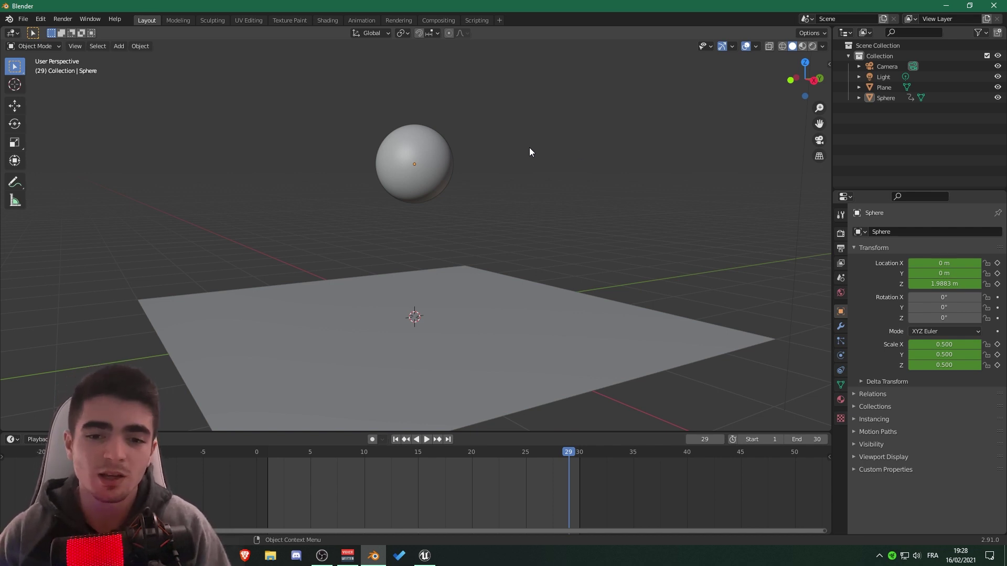
# Play the bouncing sphere animation from the first frame, then stop it and return to frame 1
pyautogui.click(397, 440)
pyautogui.scroll(-1, 427, 243)
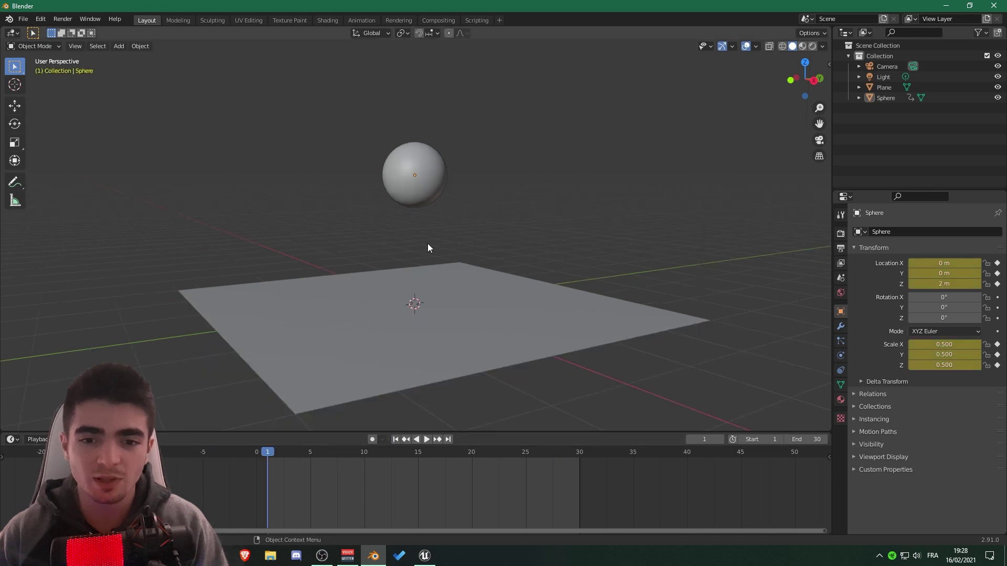
pyautogui.scroll(1, 407, 278)
pyautogui.moveTo(407, 278); pyautogui.dragTo(404, 272, button='middle')
pyautogui.press('space')
pyautogui.moveTo(420, 334); pyautogui.dragTo(412, 320, button='middle')
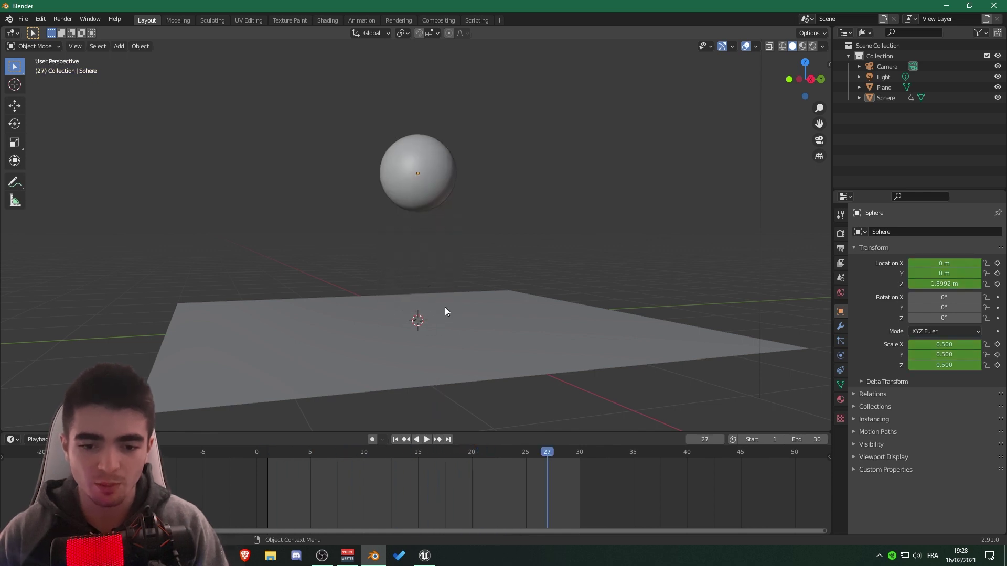
pyautogui.press('space')
pyautogui.click(396, 440)
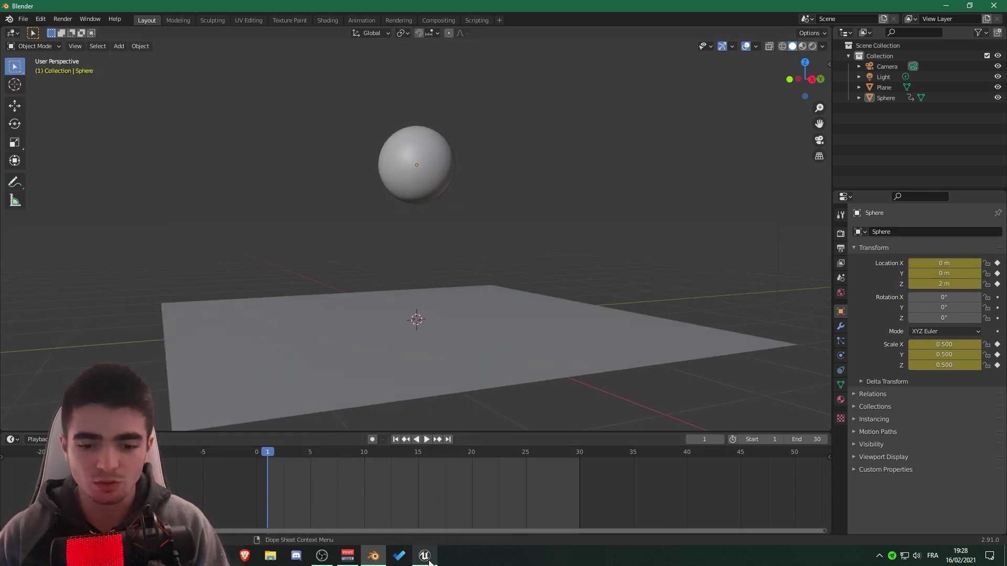
# Switch to Unreal Engine and play the level to examine the animated sphere up close, then stop playing
pyautogui.click(424, 555)
pyautogui.click(565, 38)
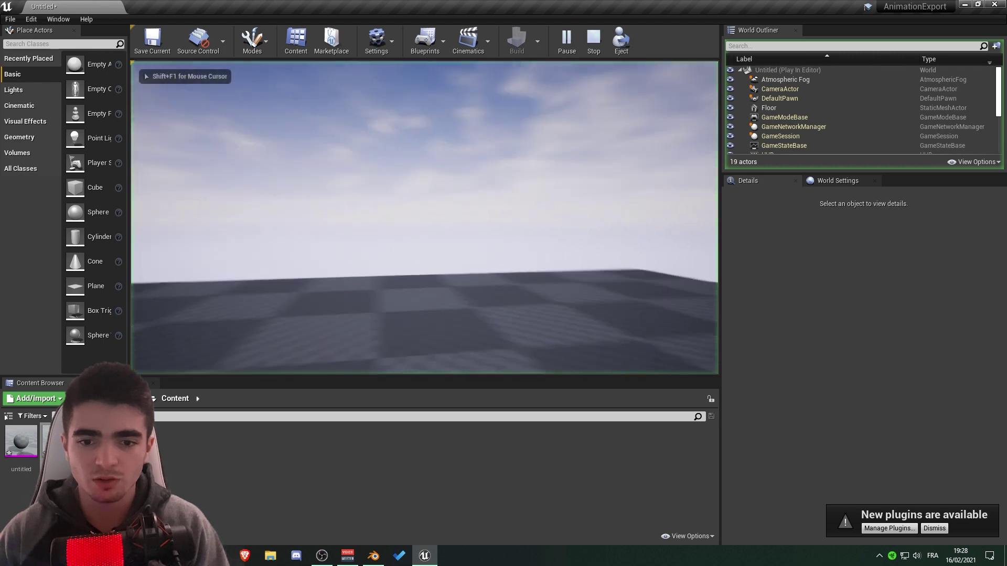
pyautogui.press('w')
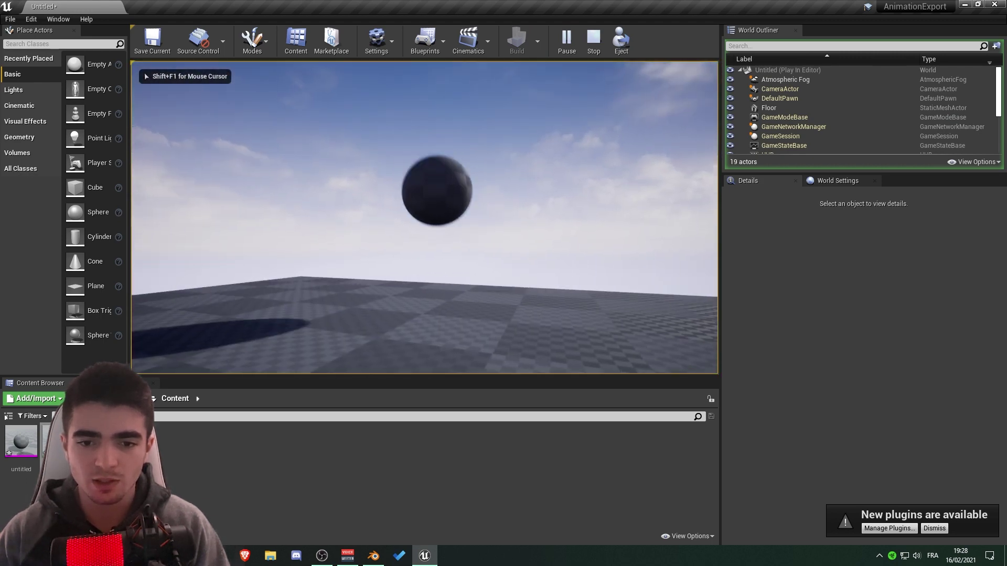
pyautogui.press('s')
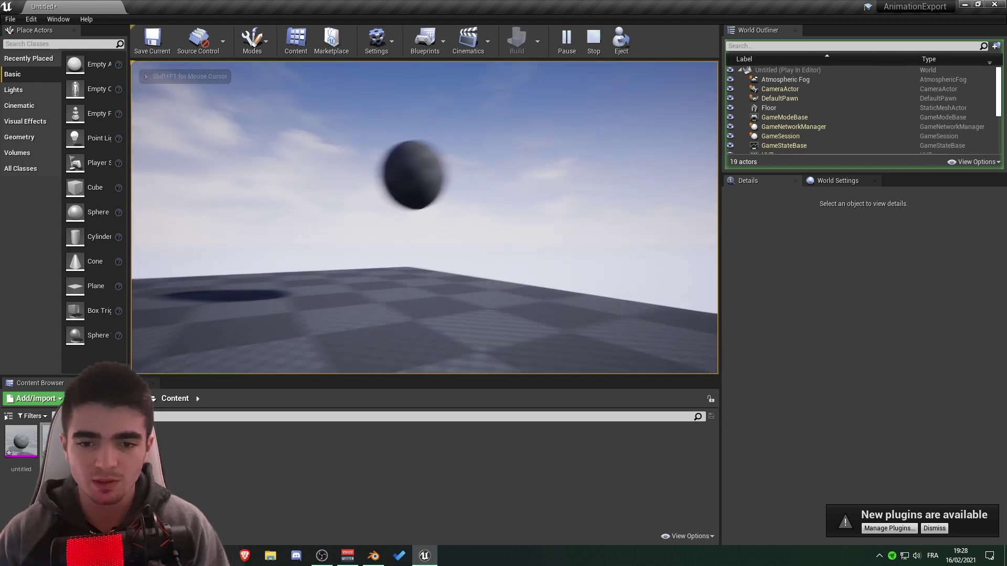
pyautogui.press('w')
pyautogui.press('Escape')
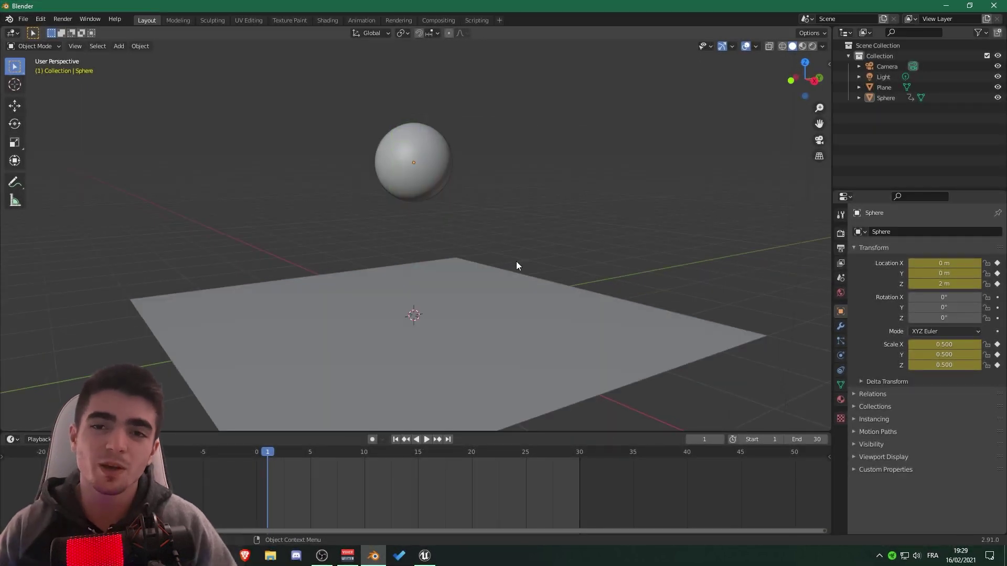
# Select the sphere in Blender and set up an FBX export of it named untitled 2.fbx
pyautogui.click(428, 140)
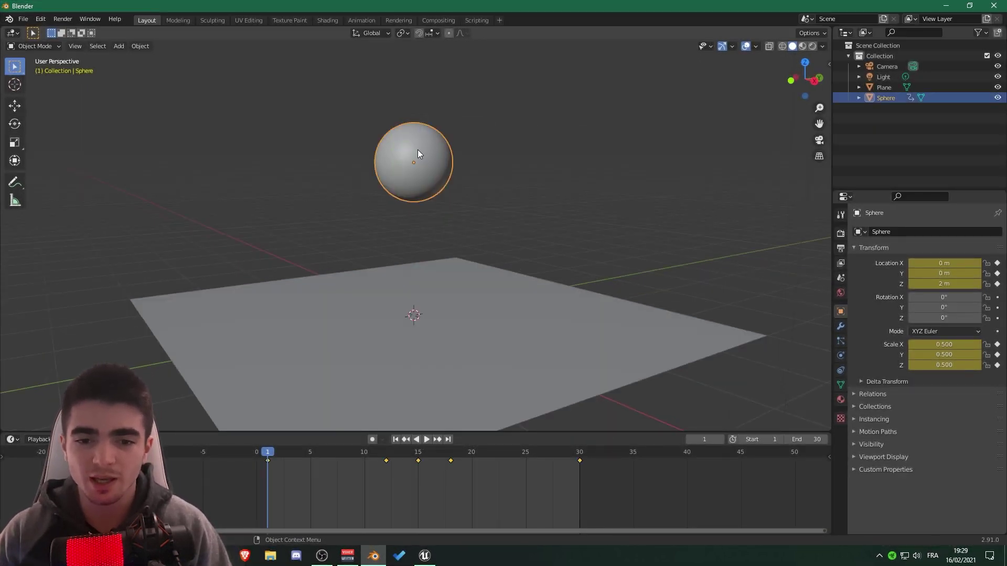
pyautogui.moveTo(417, 149); pyautogui.dragTo(462, 100, button='middle')
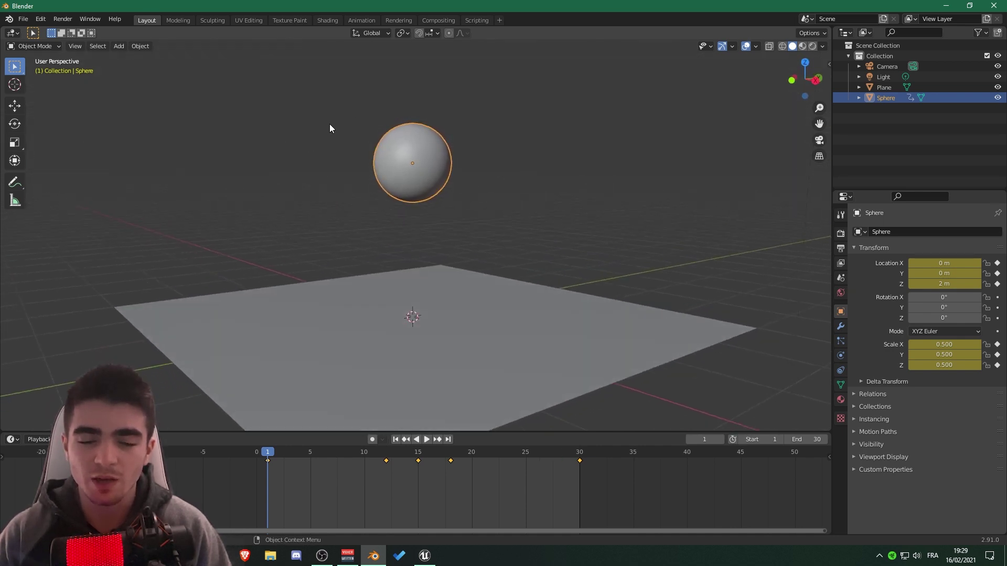
pyautogui.moveTo(329, 128); pyautogui.dragTo(455, 223, button='middle')
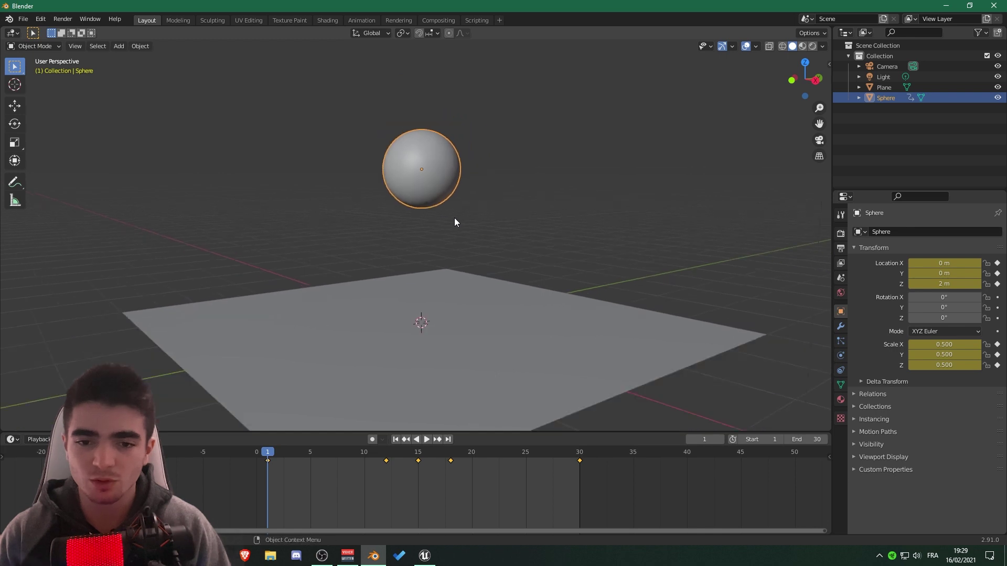
pyautogui.scroll(1, 315, 83)
pyautogui.click(24, 20)
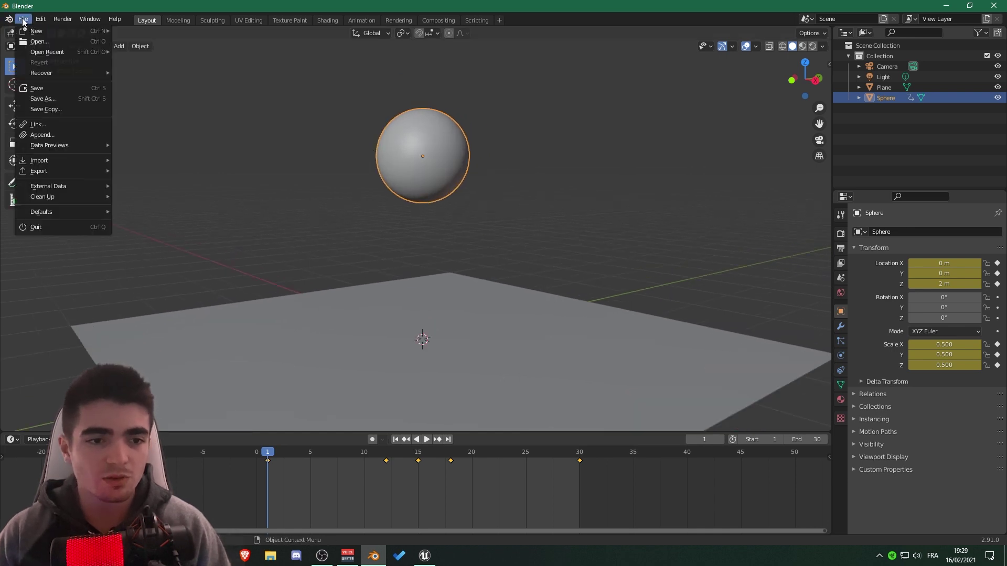
pyautogui.moveTo(55, 172)
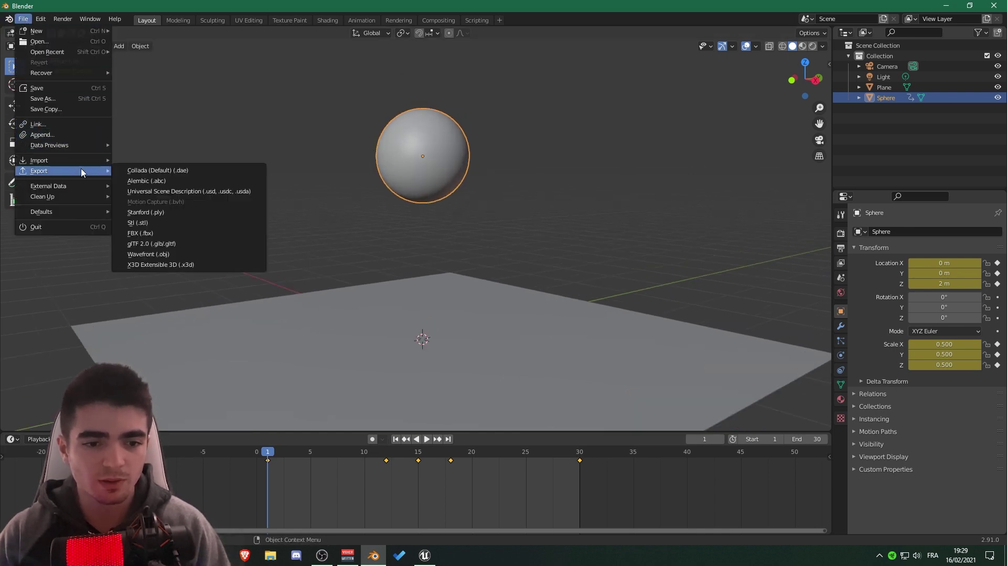
pyautogui.click(145, 235)
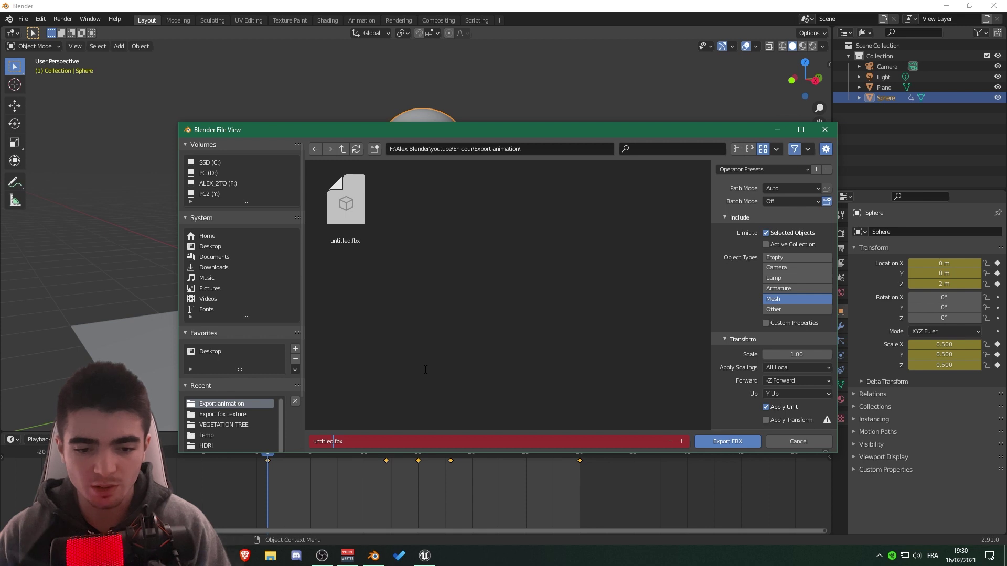
pyautogui.click(433, 356)
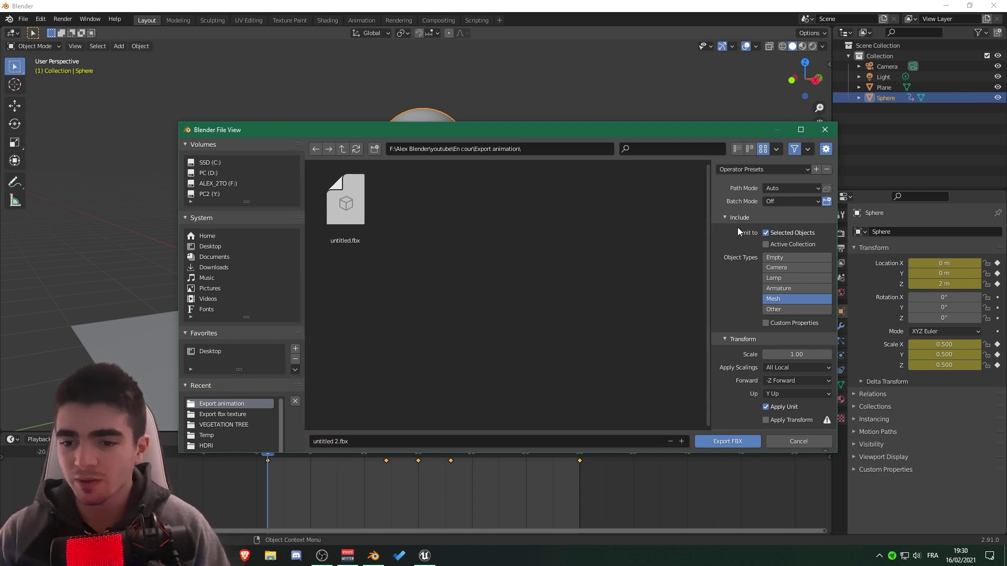
# Limit the FBX export to selected objects and to the Mesh object type only
pyautogui.click(804, 232)
pyautogui.moveTo(449, 131); pyautogui.dragTo(396, 151)
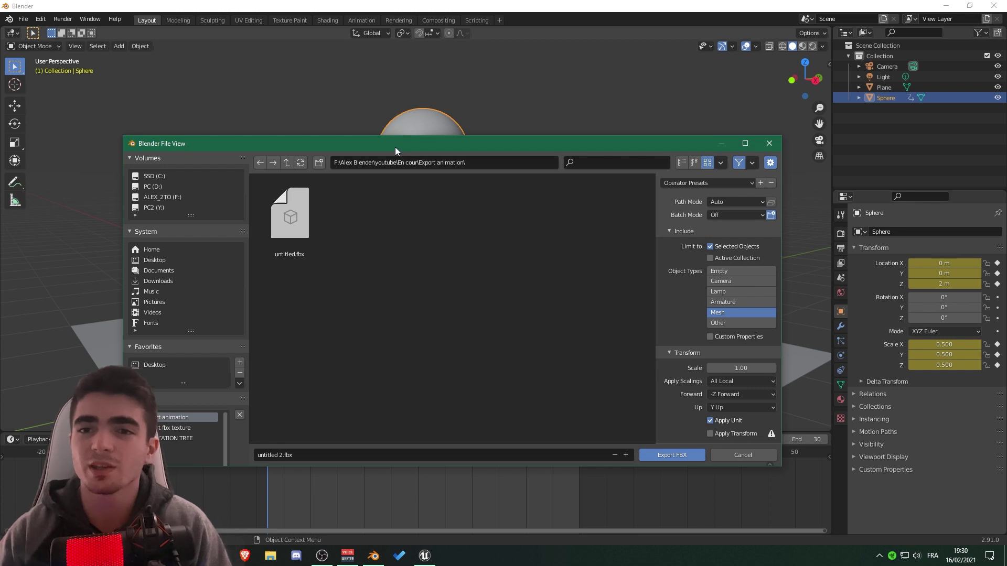
pyautogui.moveTo(513, 149); pyautogui.dragTo(487, 197)
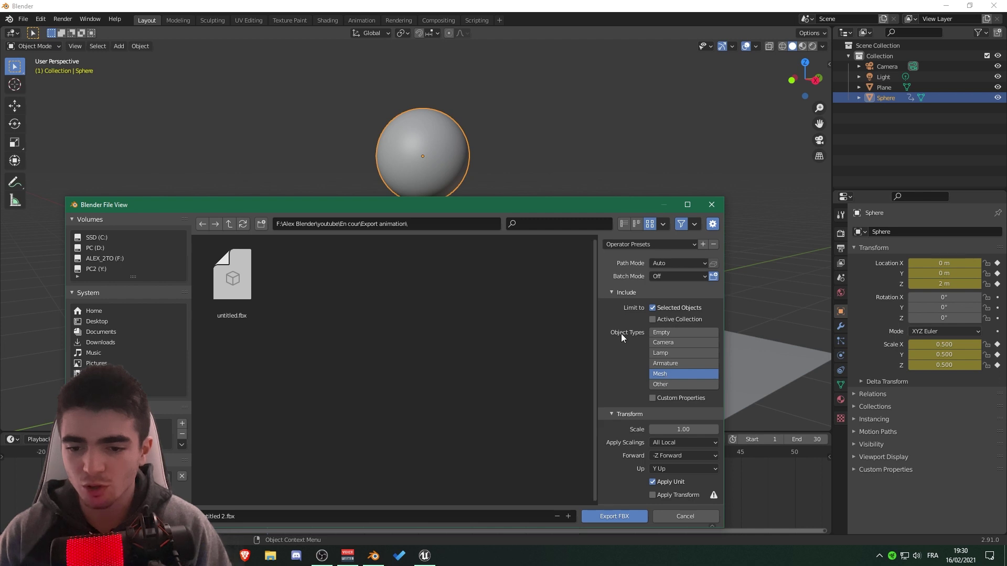
pyautogui.moveTo(493, 205); pyautogui.dragTo(543, 182)
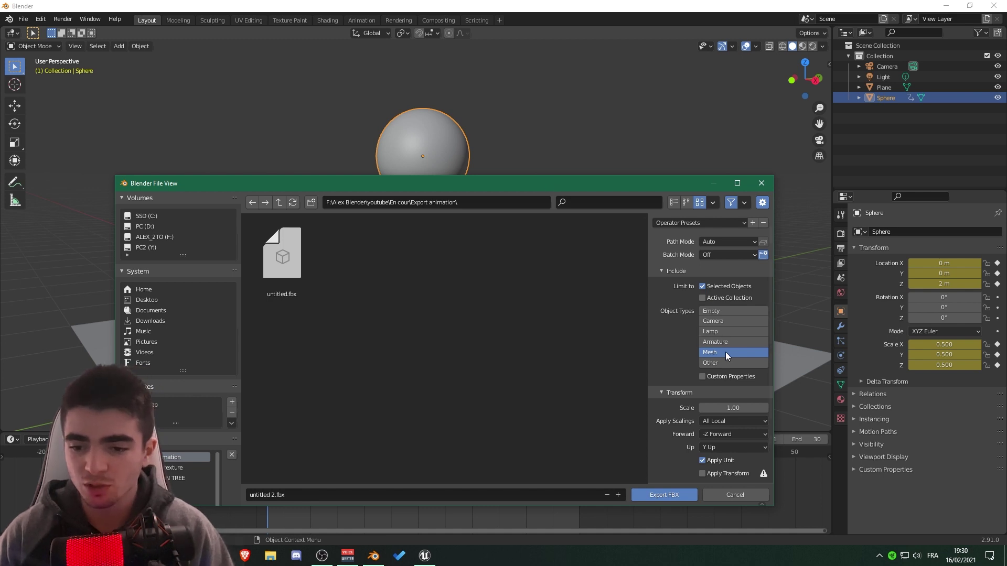
pyautogui.keyDown('shift'); pyautogui.click(734, 342); pyautogui.keyUp('shift')
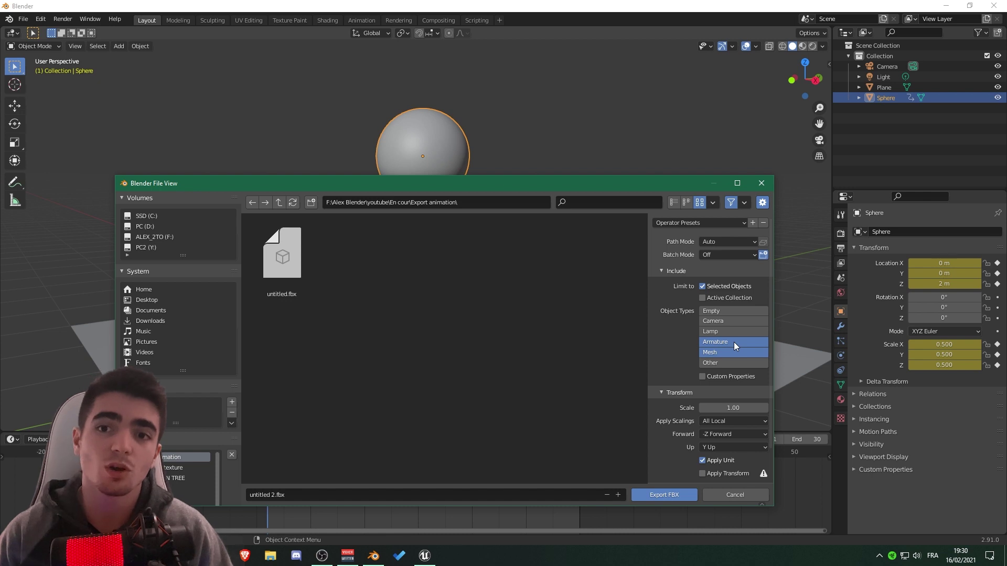
pyautogui.click(724, 351)
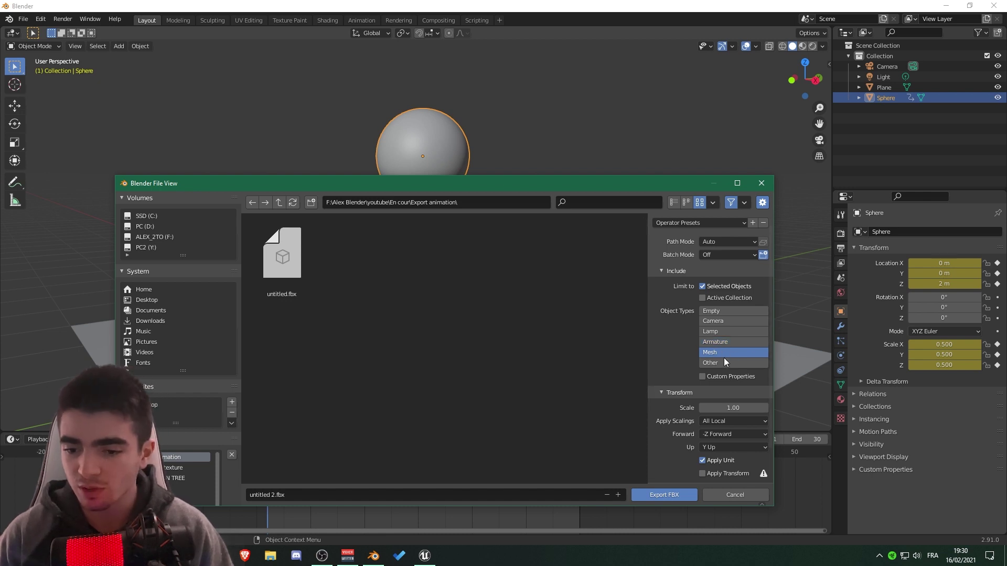
# Expand the Bake Animation options and export the FBX with animation baking enabled
pyautogui.scroll(-2, 668, 344)
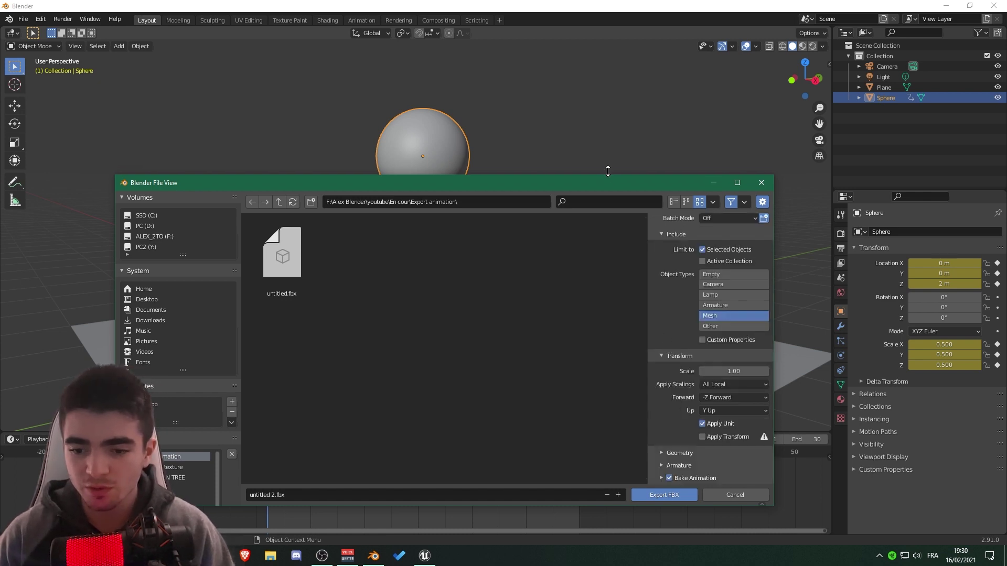
pyautogui.moveTo(608, 171); pyautogui.dragTo(621, 150)
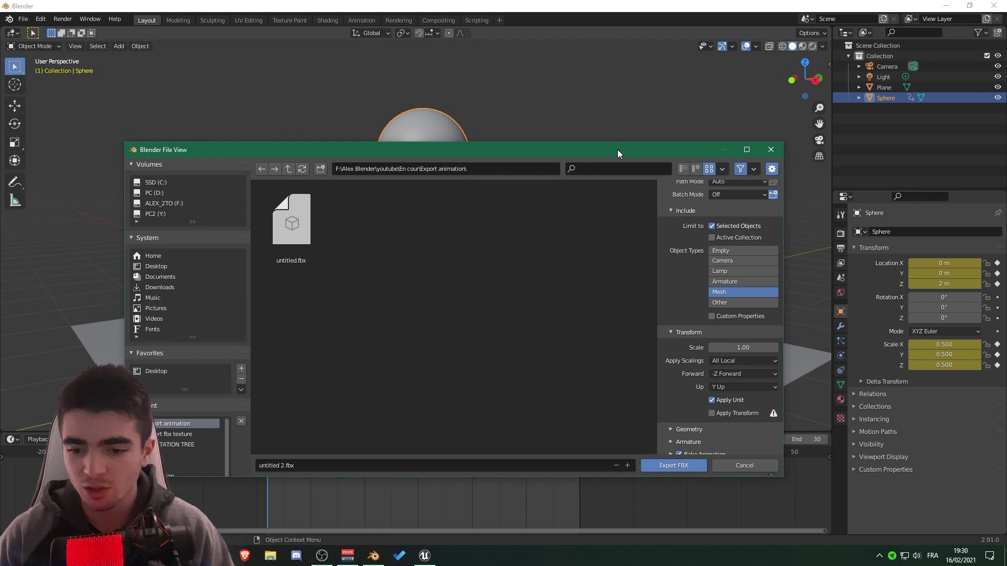
pyautogui.click(697, 449)
pyautogui.scroll(-4, 693, 415)
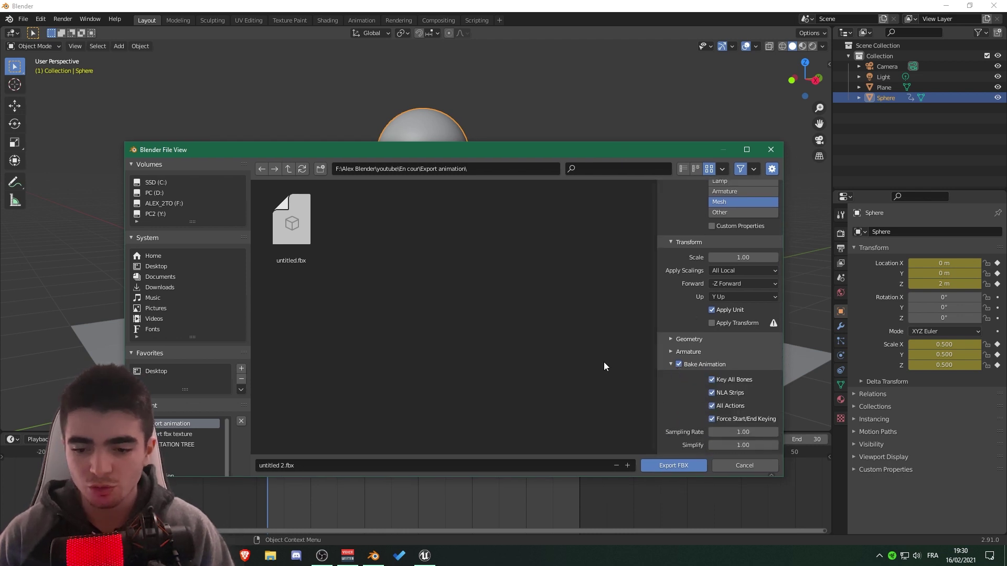
pyautogui.click(683, 465)
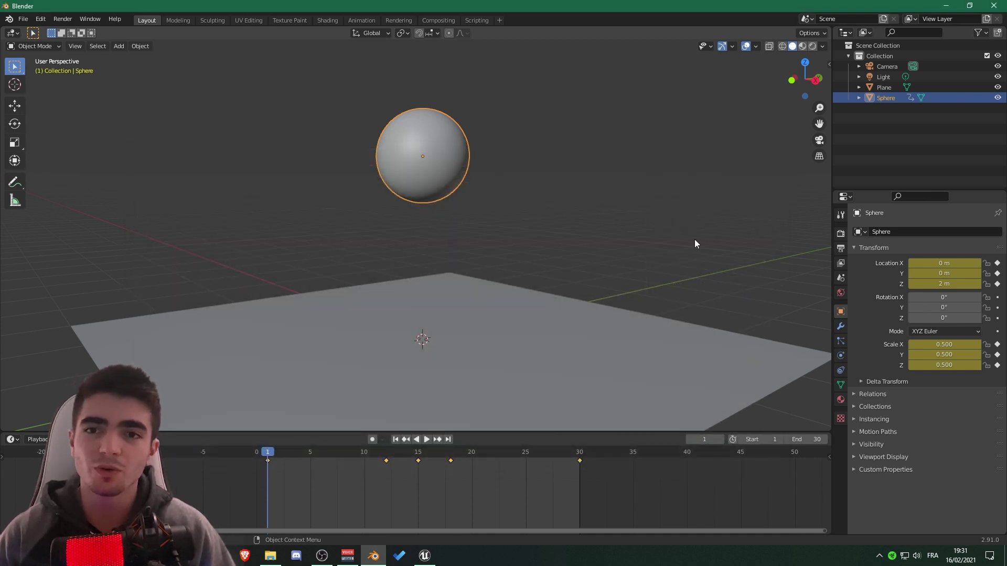
# Open untitled 2.fbx from the Export animation folder to check its animation in the 3D viewer, then close the viewer
pyautogui.click(281, 554)
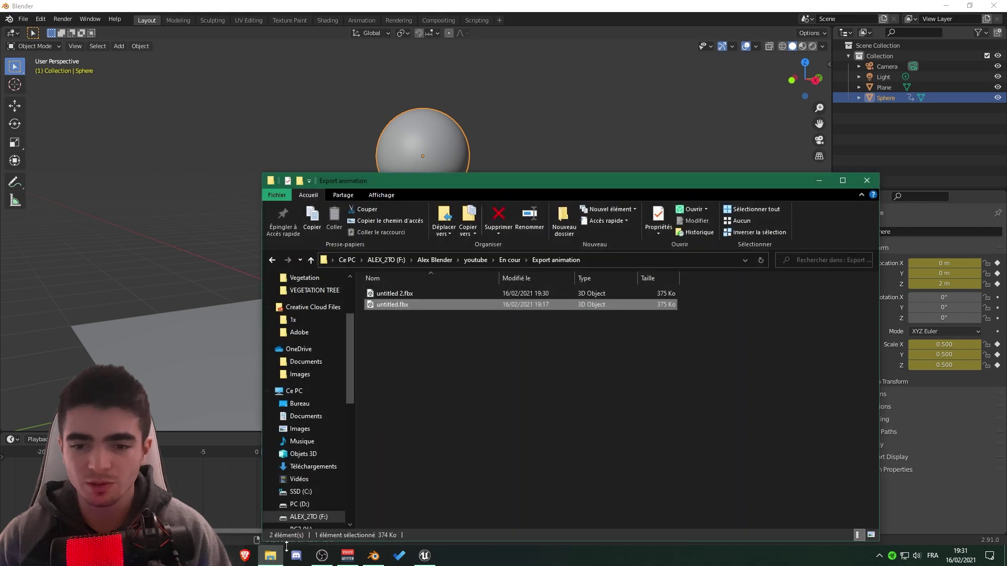
pyautogui.click(391, 295)
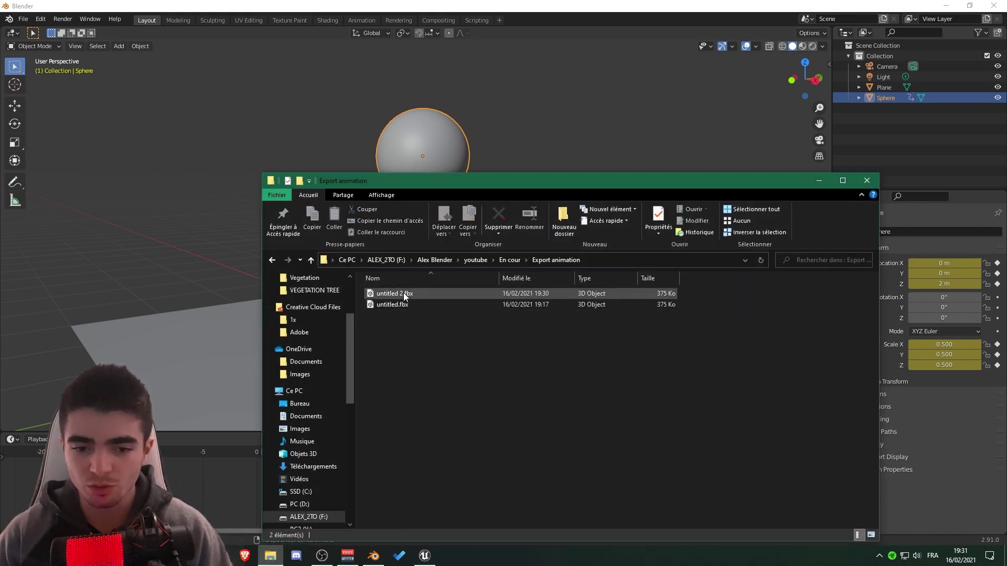
pyautogui.doubleClick(403, 293)
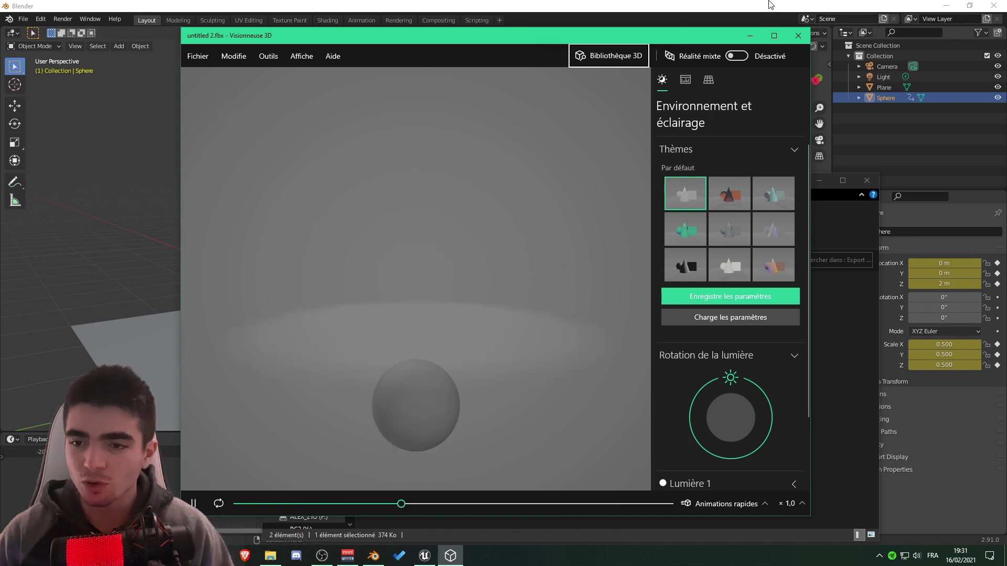
pyautogui.click(799, 36)
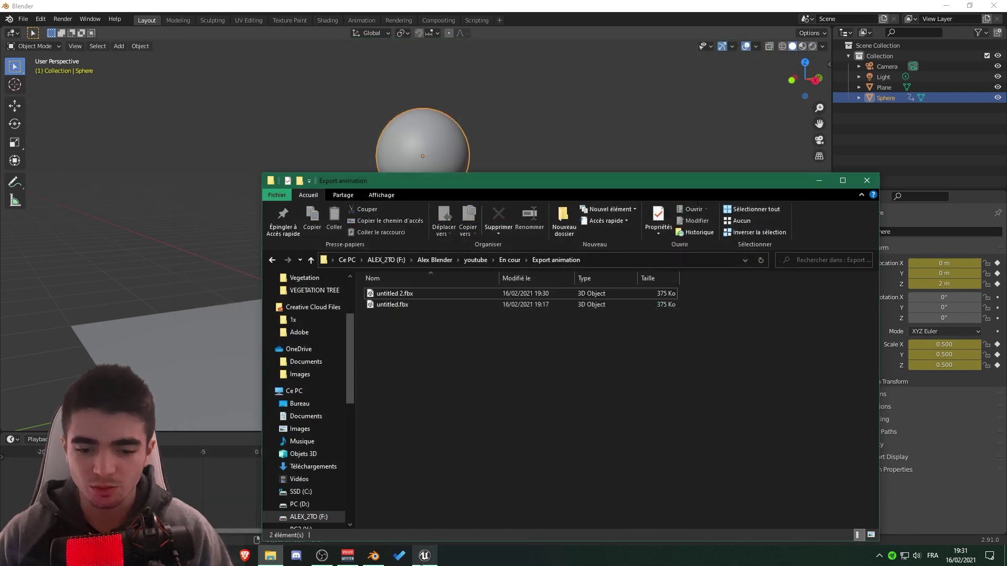
# Switch to Unreal Engine and delete the animated sphere actor from the level
pyautogui.click(424, 556)
pyautogui.scroll(-5, 400, 310)
pyautogui.moveTo(332, 229)
pyautogui.mouseDown(button='right')
pyautogui.moveTo(347, 240)
pyautogui.moveTo(331, 229)
pyautogui.mouseUp(button='right')
pyautogui.scroll(-3, 330, 229)
pyautogui.click(429, 190)
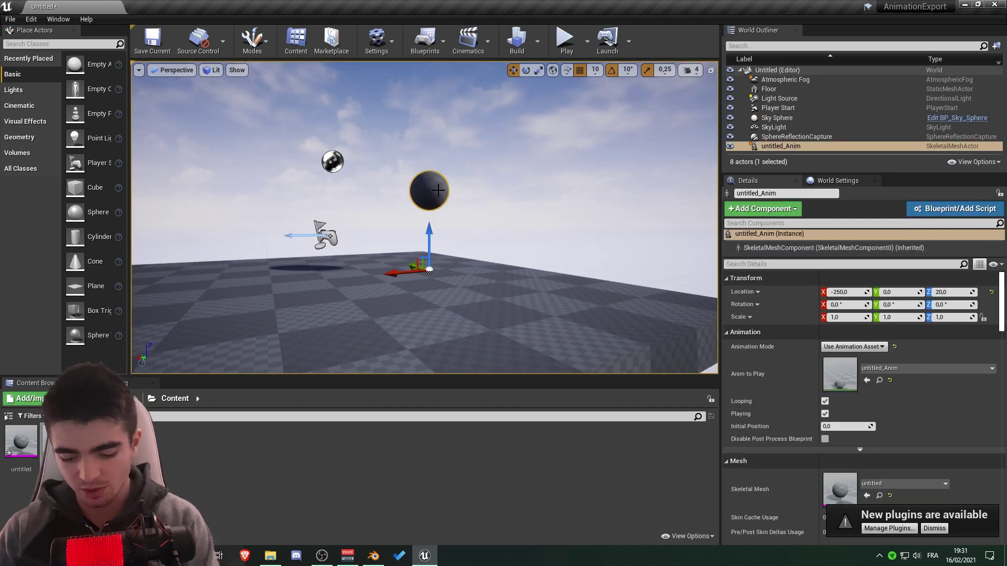
pyautogui.press('Delete')
# Delete the previously imported untitled sphere assets from the Content folder
pyautogui.click(21, 440)
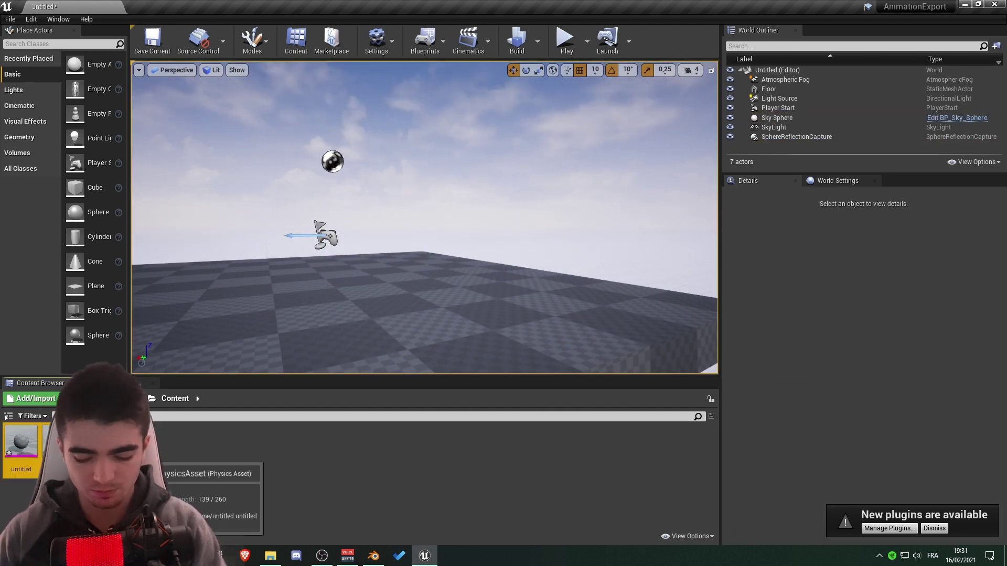
pyautogui.press('Delete')
pyautogui.click(415, 445)
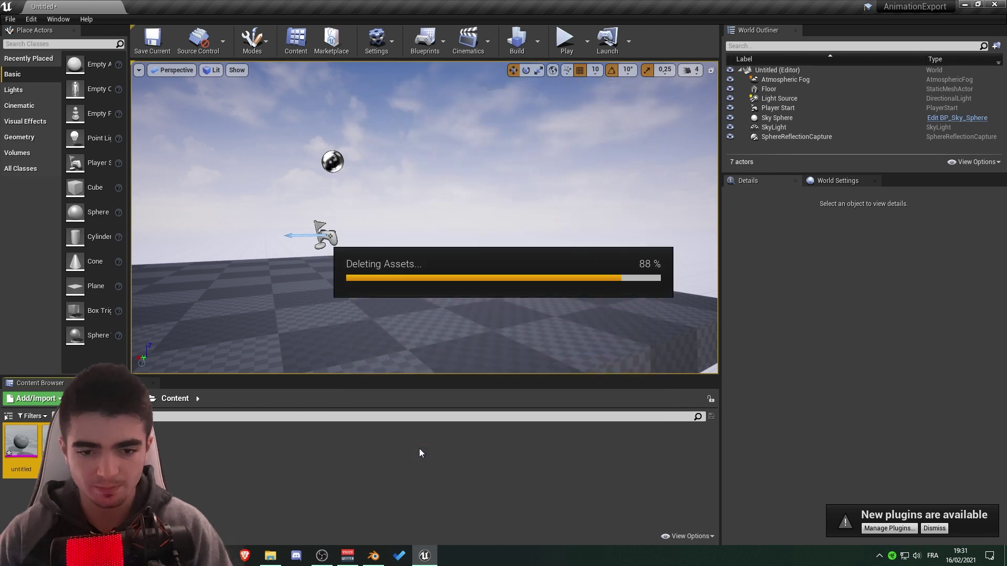
# Import all of untitled 2.fbx from the Export animation folder into the Content folder as a skeletal mesh with animations, and close the message log
pyautogui.click(270, 556)
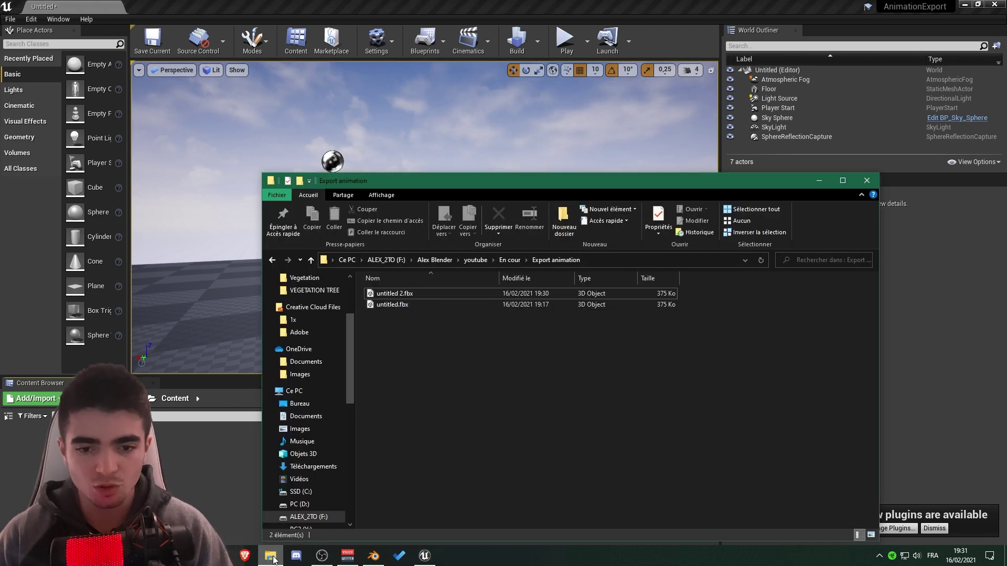
pyautogui.moveTo(463, 192); pyautogui.dragTo(590, 131)
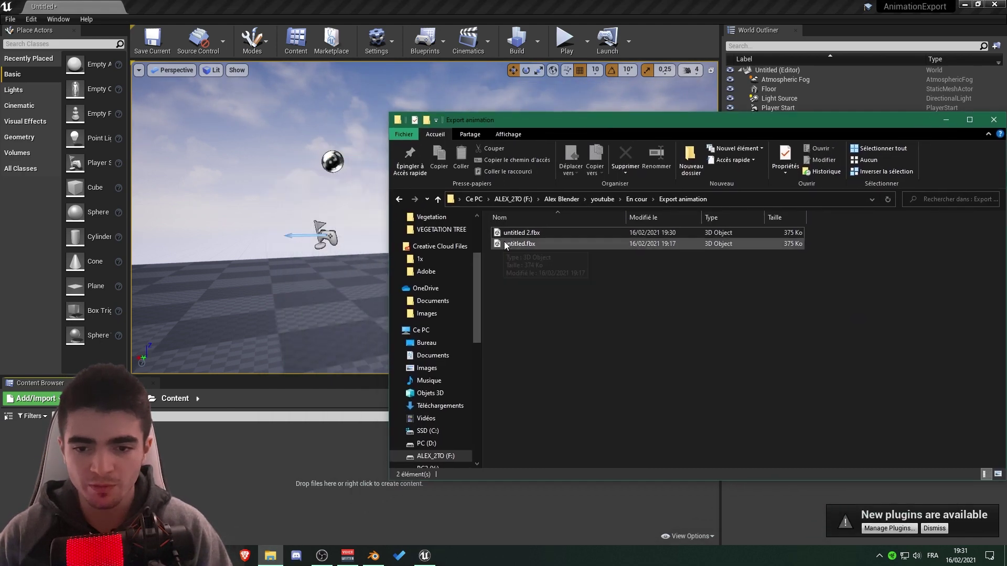
pyautogui.click(516, 234)
pyautogui.moveTo(517, 234); pyautogui.dragTo(184, 452)
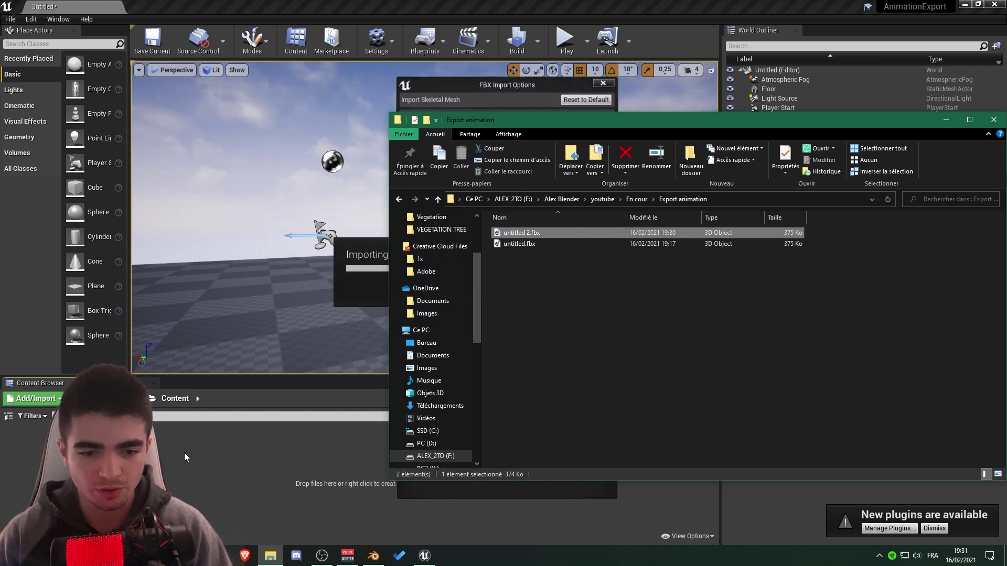
pyautogui.click(942, 120)
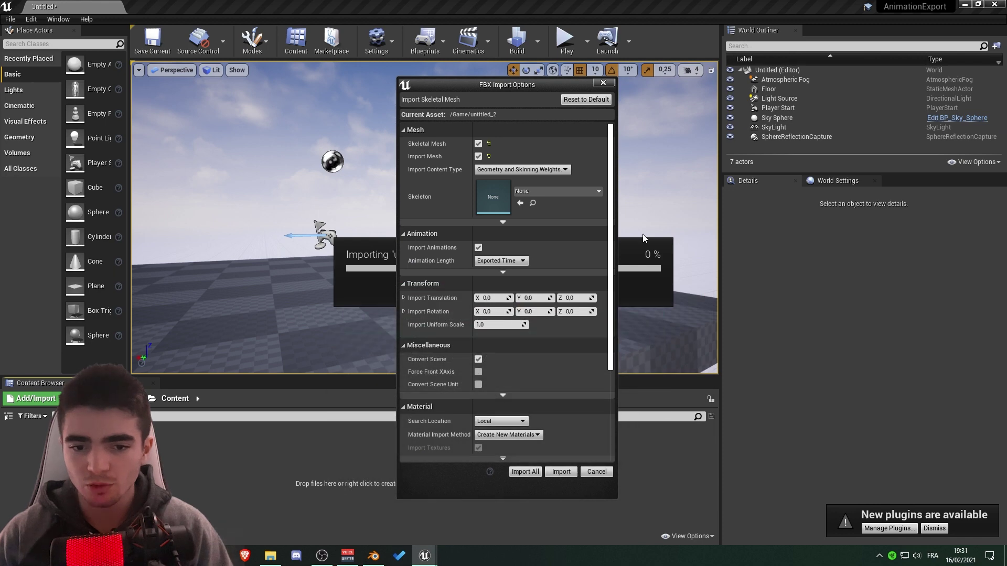
pyautogui.moveTo(461, 83); pyautogui.dragTo(418, 87)
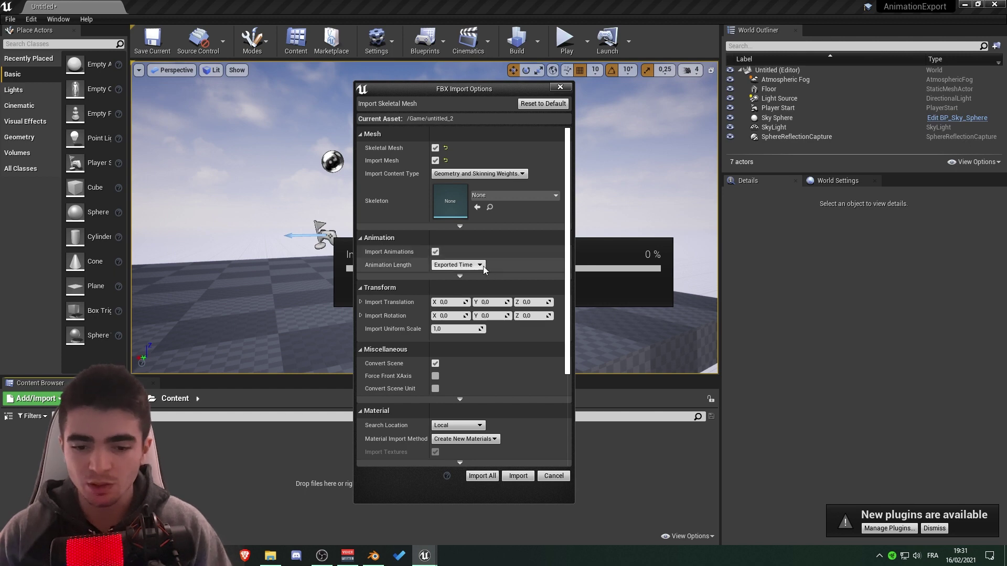
pyautogui.click(481, 477)
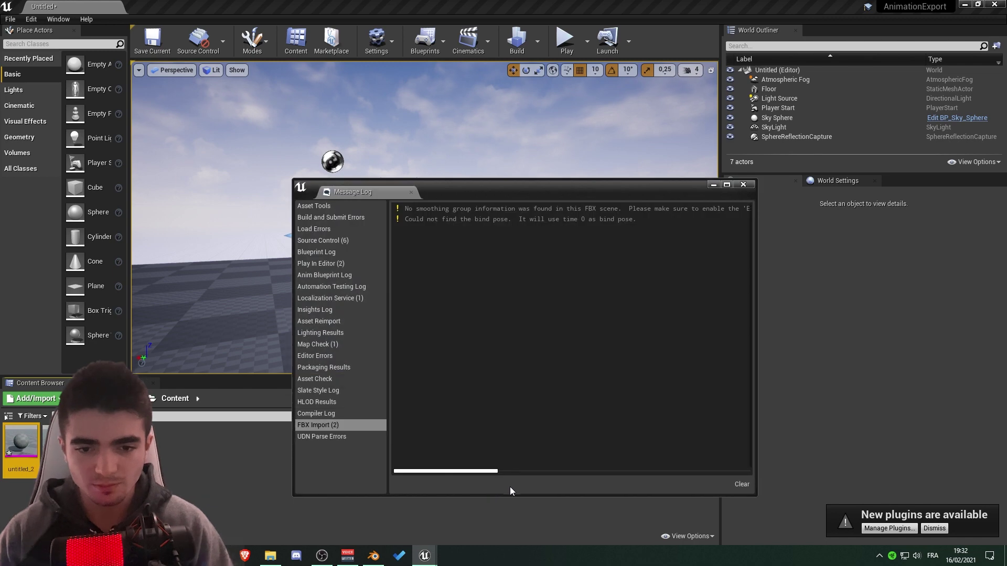
pyautogui.click(745, 185)
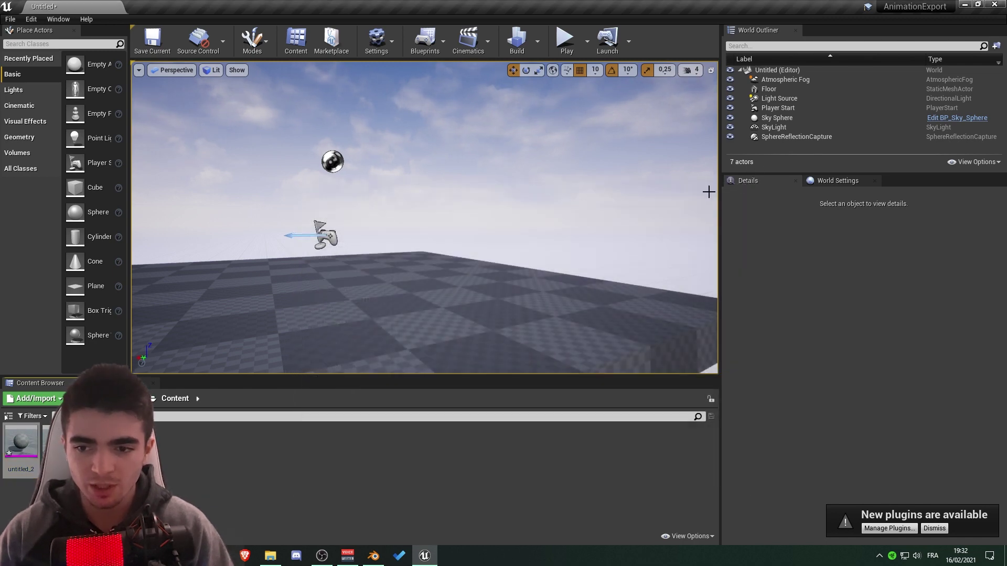
# Place the untitled_2_Anim animation asset on the level's floor at about X -200, Y -50, Z 20
pyautogui.moveTo(353, 317); pyautogui.dragTo(335, 309, button='right')
pyautogui.moveTo(335, 309); pyautogui.dragTo(297, 301, button='middle')
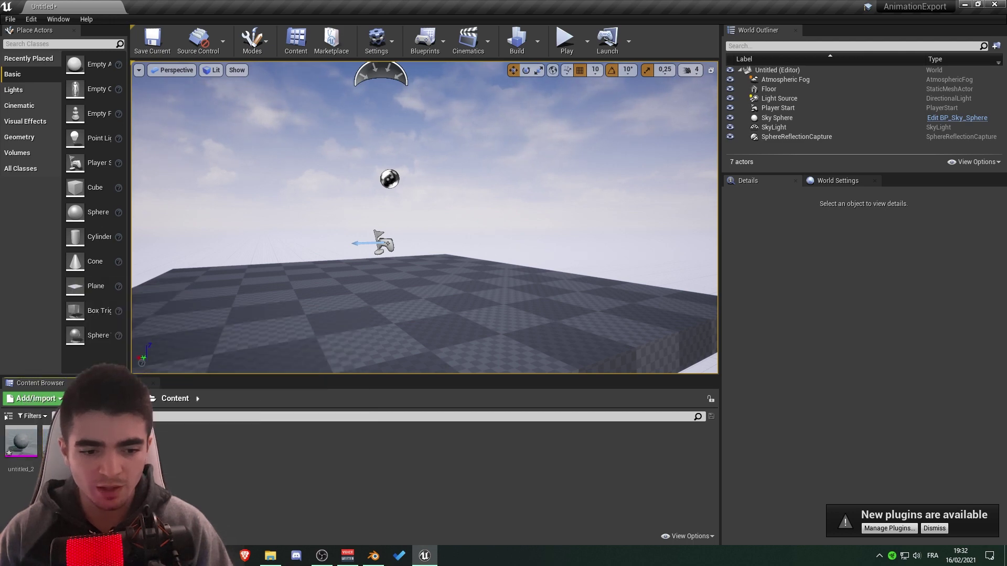
pyautogui.scroll(-4, 309, 281)
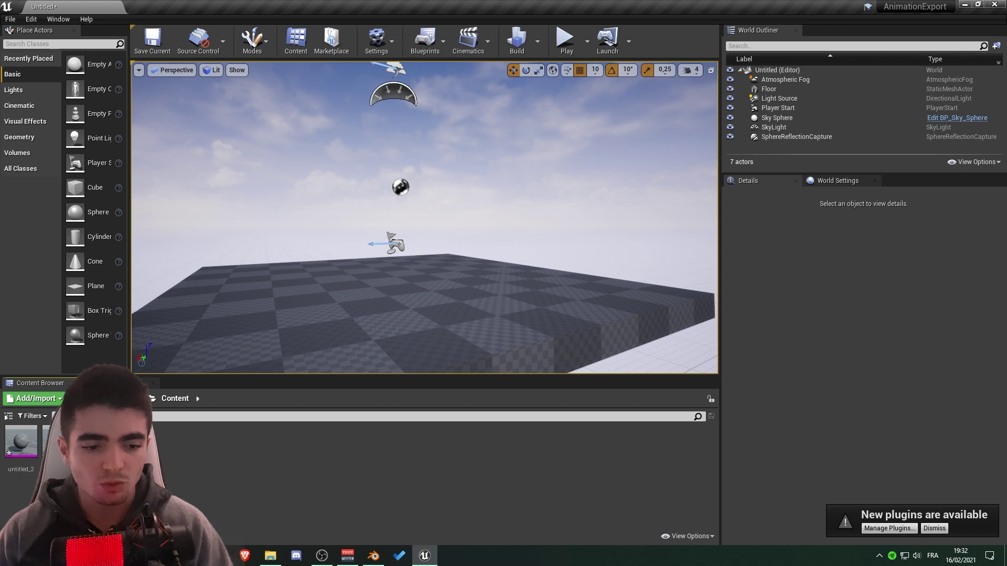
pyautogui.moveTo(58, 441); pyautogui.dragTo(465, 274)
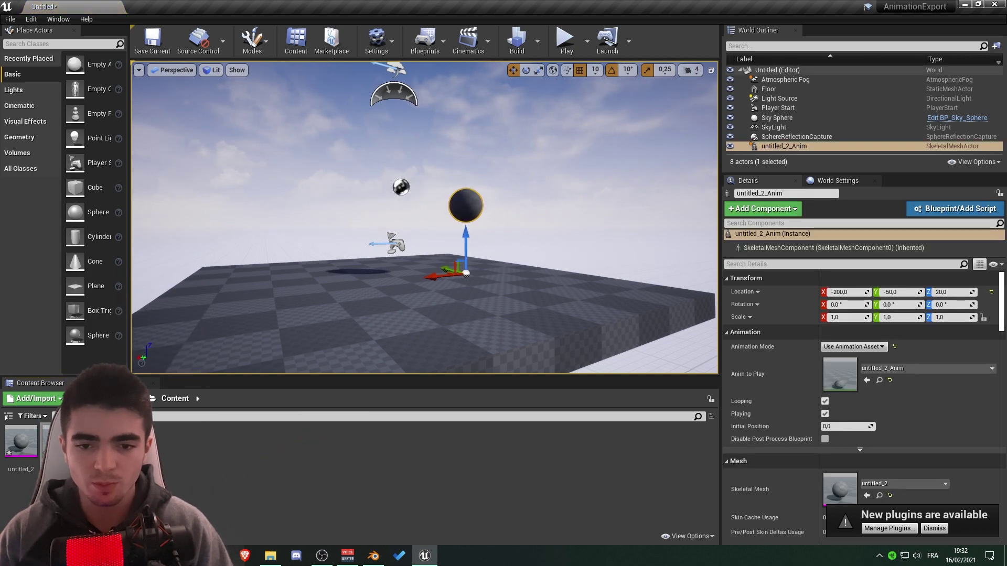
# Play the level to check the placed sphere's bouncing animation, and stop the play session
pyautogui.scroll(5, 412, 278)
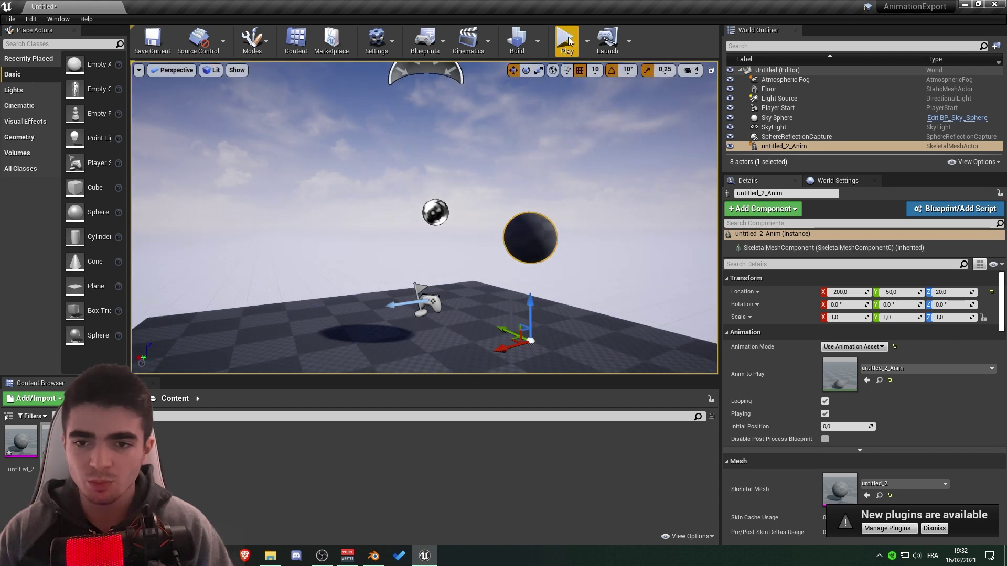
pyautogui.click(565, 38)
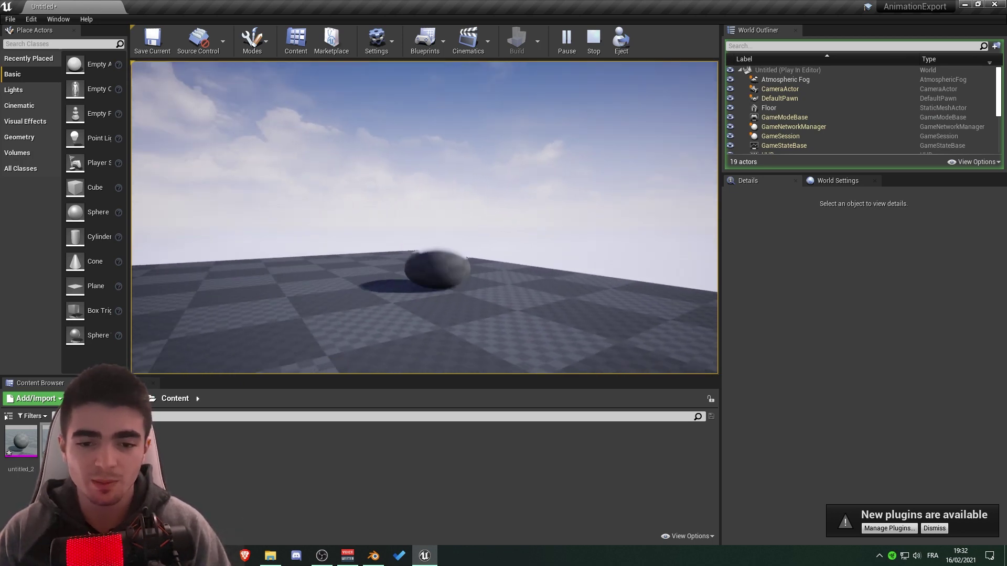
pyautogui.press('Escape')
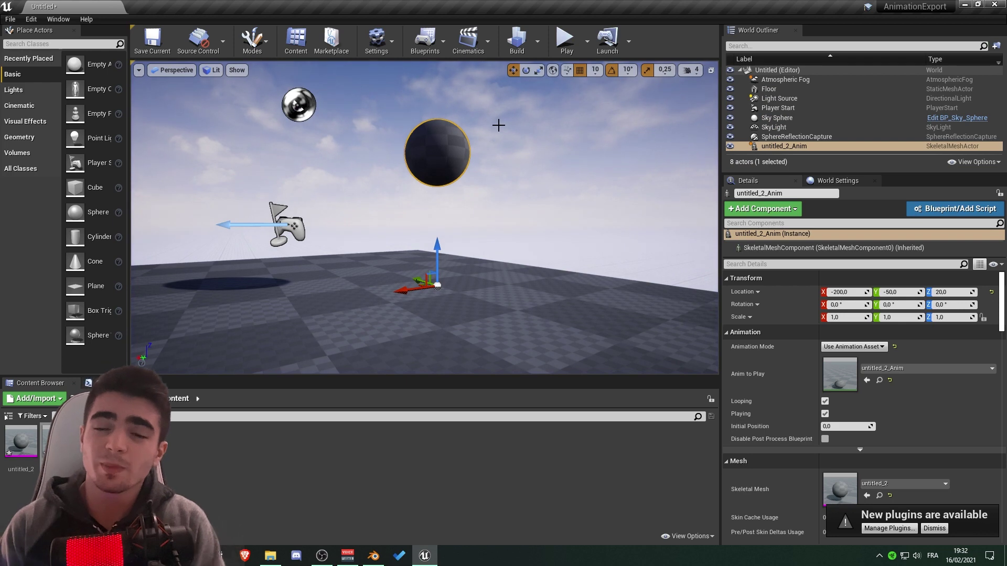